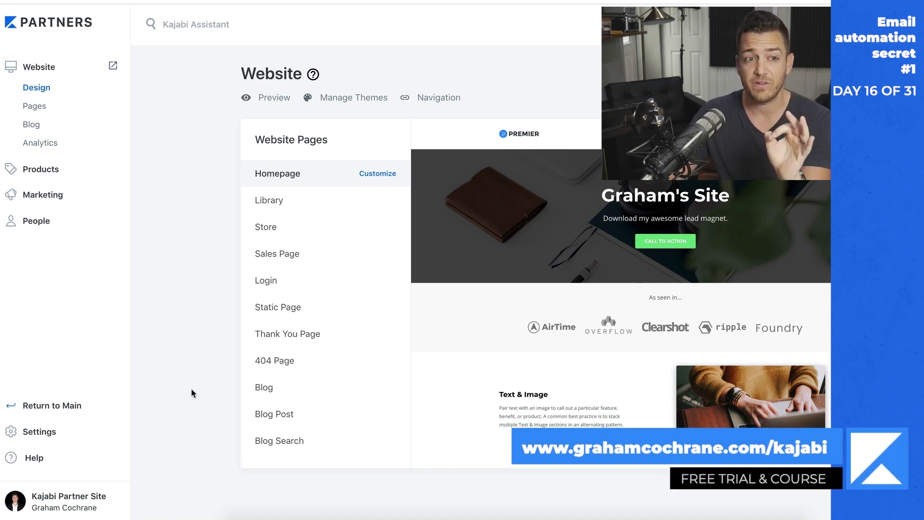
Start a new Email Sequence campaign from Marketing's Email Campaigns list.
click(64, 202)
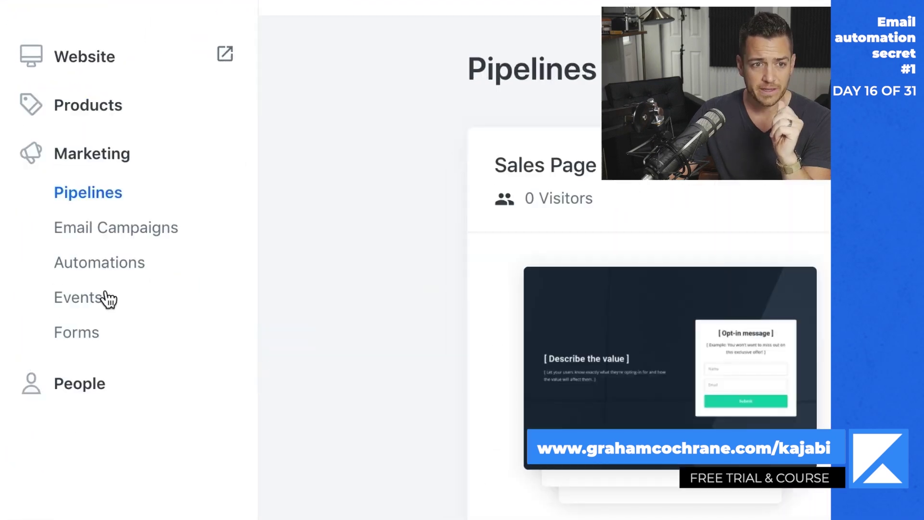
click(154, 225)
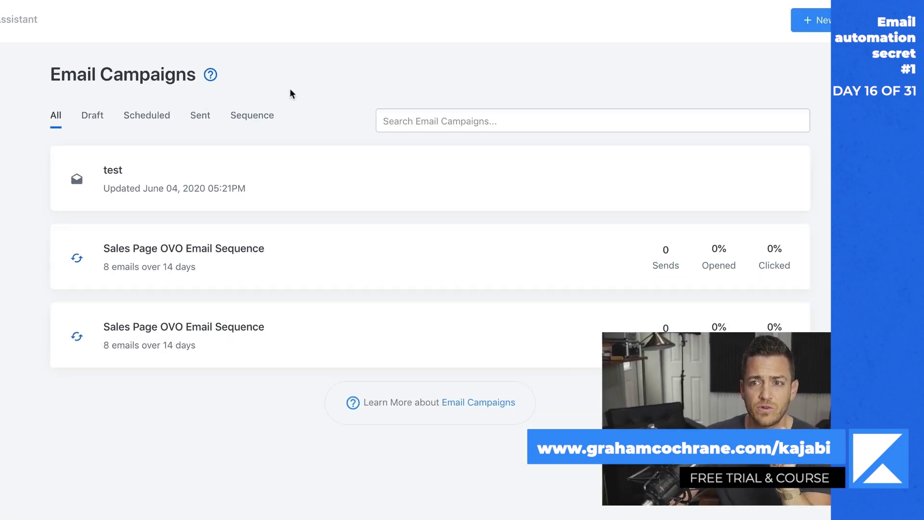
click(820, 31)
click(450, 244)
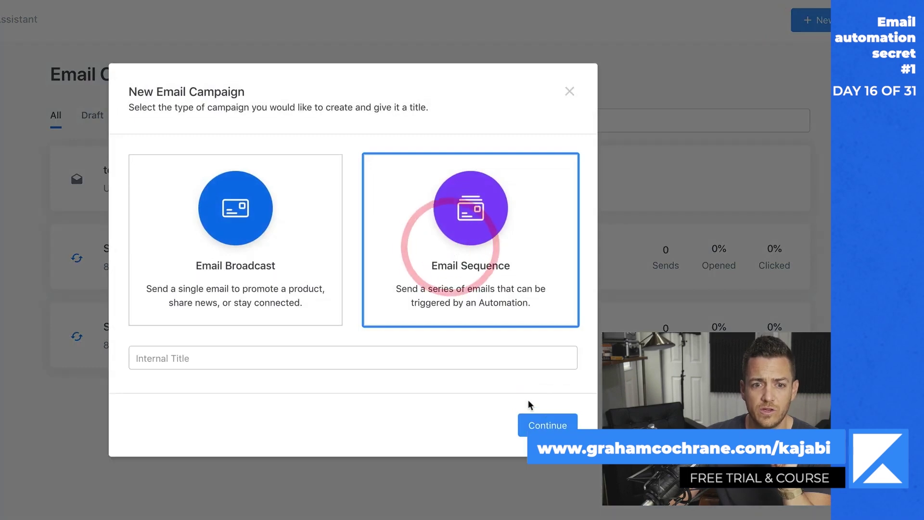
Title the sequence 'New Subscriber Sequence', create it, and begin its first email's subject.
click(495, 364)
text(New S)
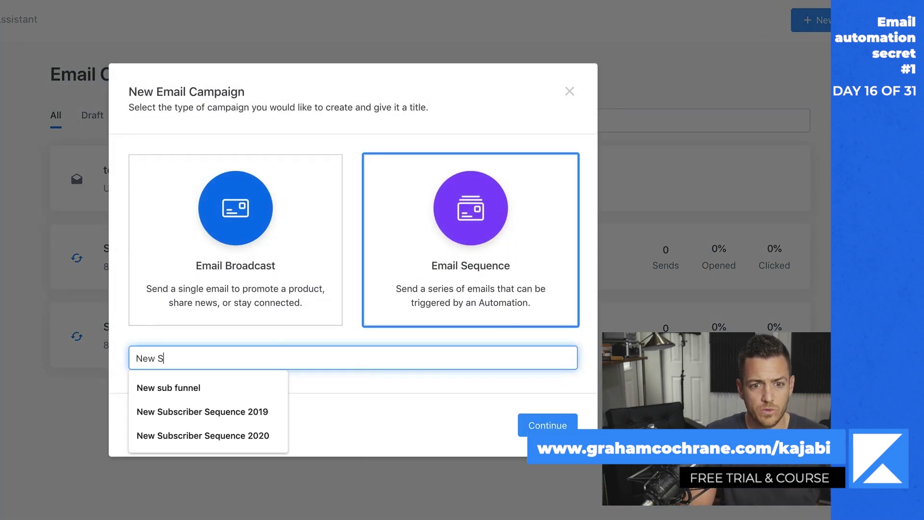
text(ubcri)
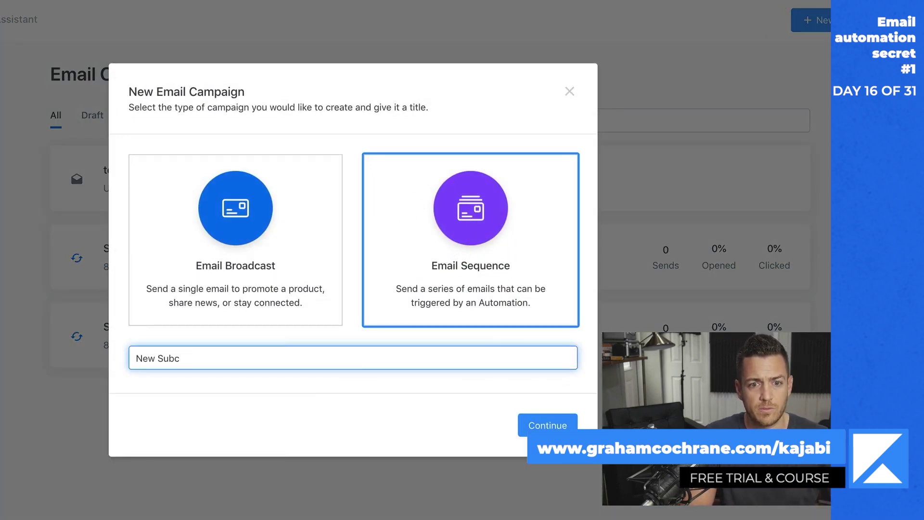
key(BackSpace)
text(scriber Sequence)
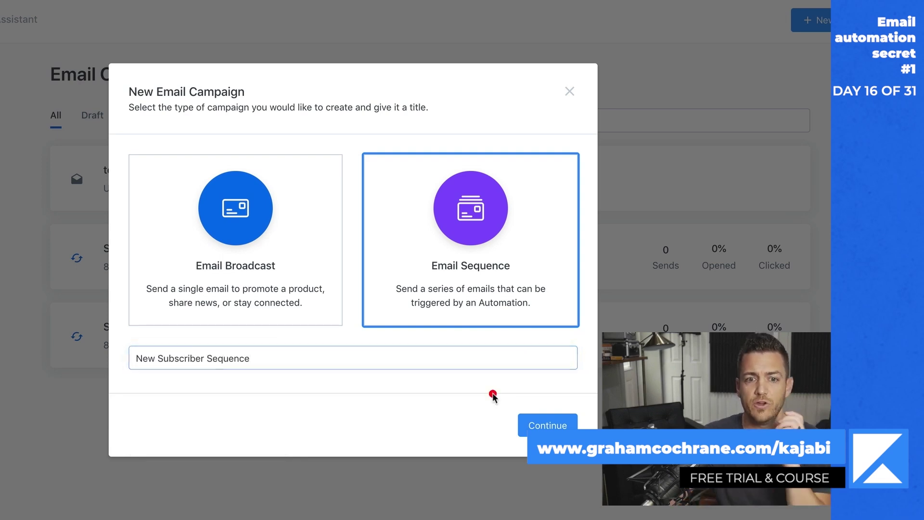
click(435, 394)
click(545, 425)
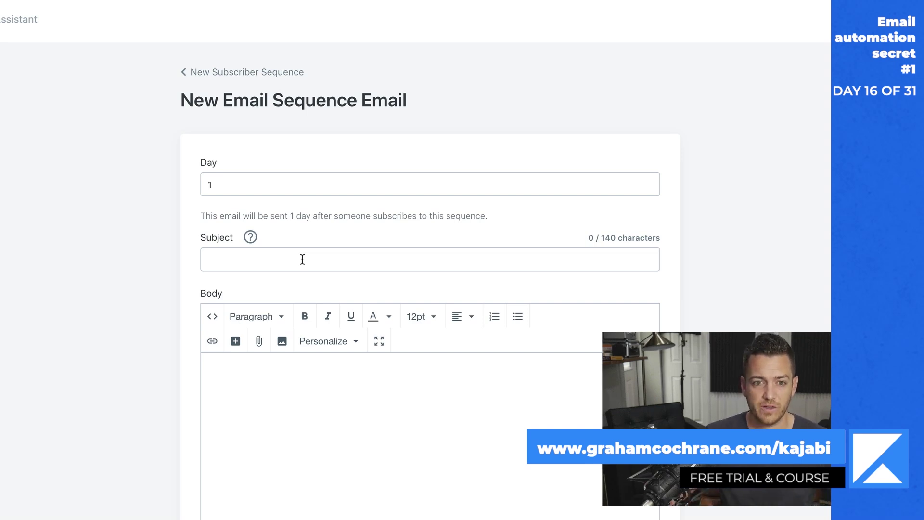
click(303, 259)
Write the first email with subject 'Day 1' and body text 'Day 1'.
text(Em)
key(BackSpace)
key(BackSpace)
text(Da)
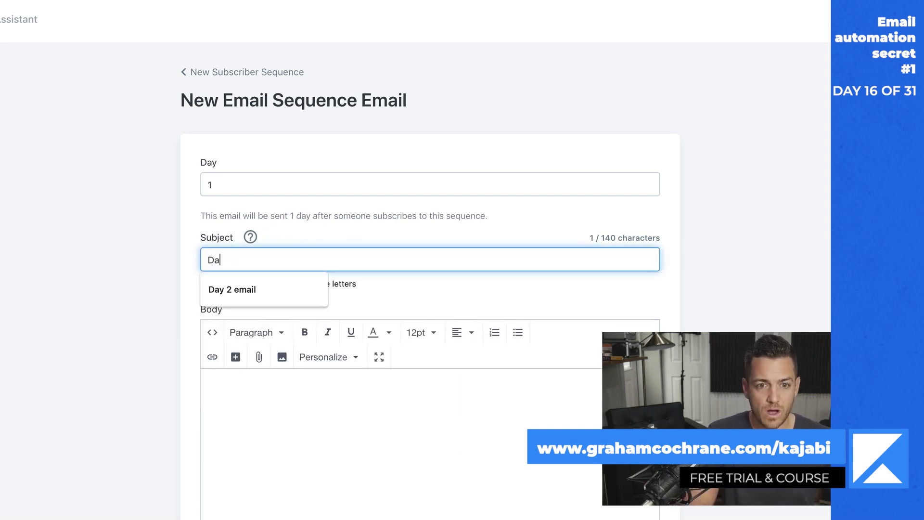
text(y 1)
key(Tab)
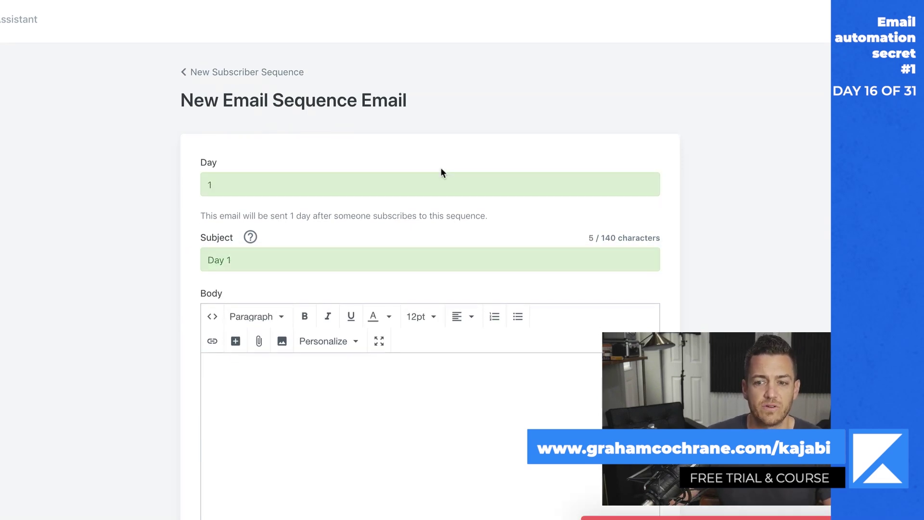
scroll(525, 283, down, 5)
click(438, 290)
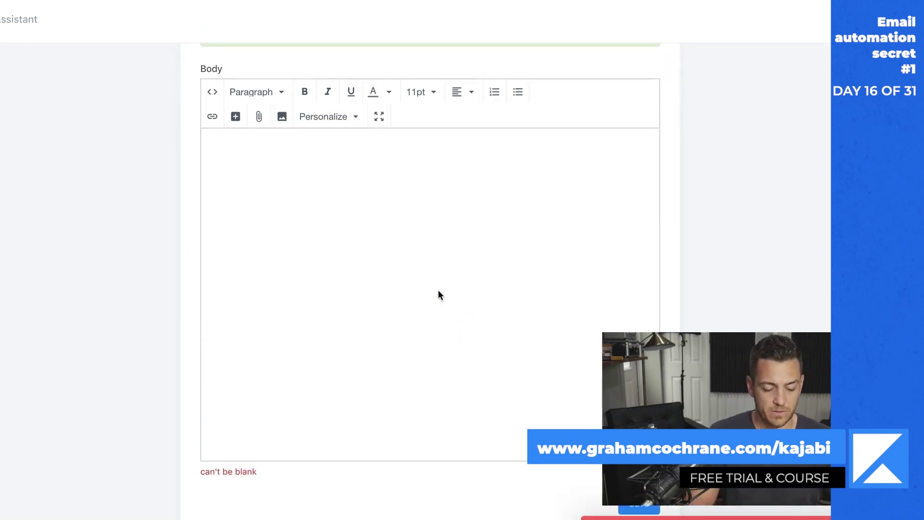
text(Day 1)
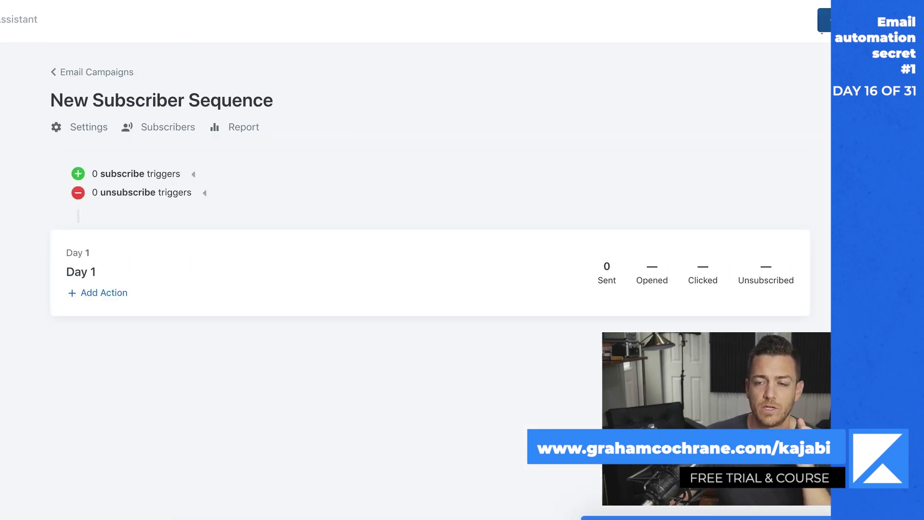
Add and save a second email with subject and body 'Day 2'.
click(824, 20)
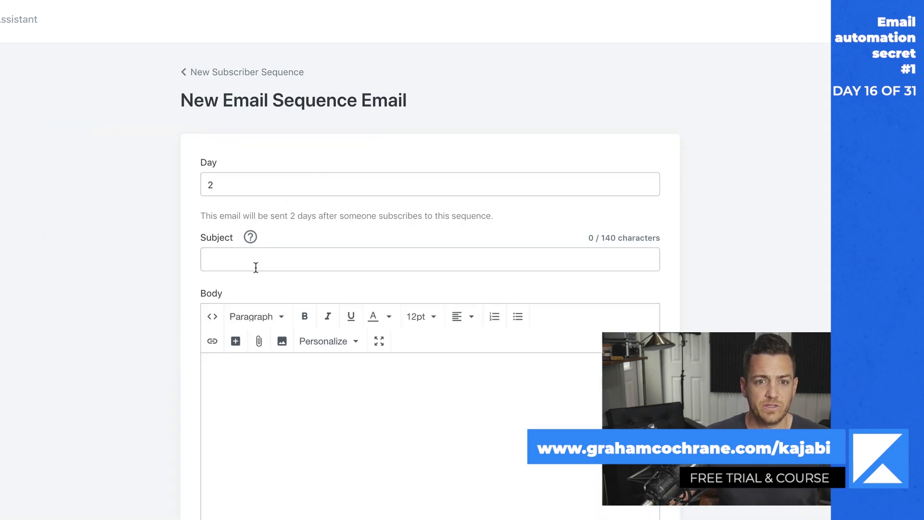
click(255, 260)
text(Day 2)
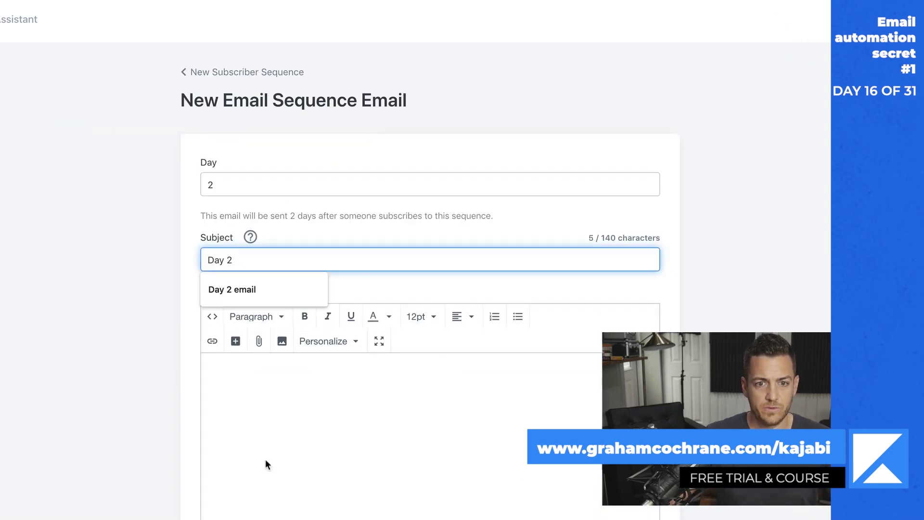
click(266, 464)
text(Day 2)
scroll(433, 385, down, 4)
click(634, 510)
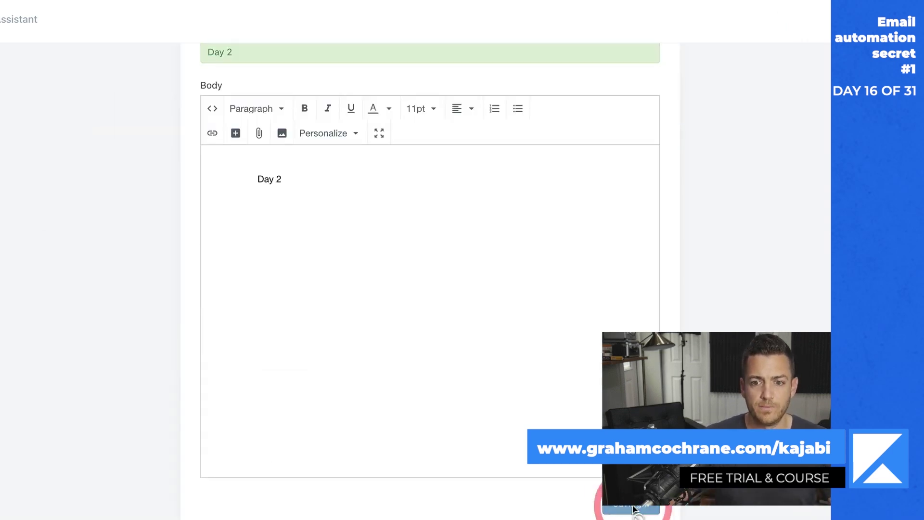
Add and save a third email with subject and body 'Day 3'.
click(827, 22)
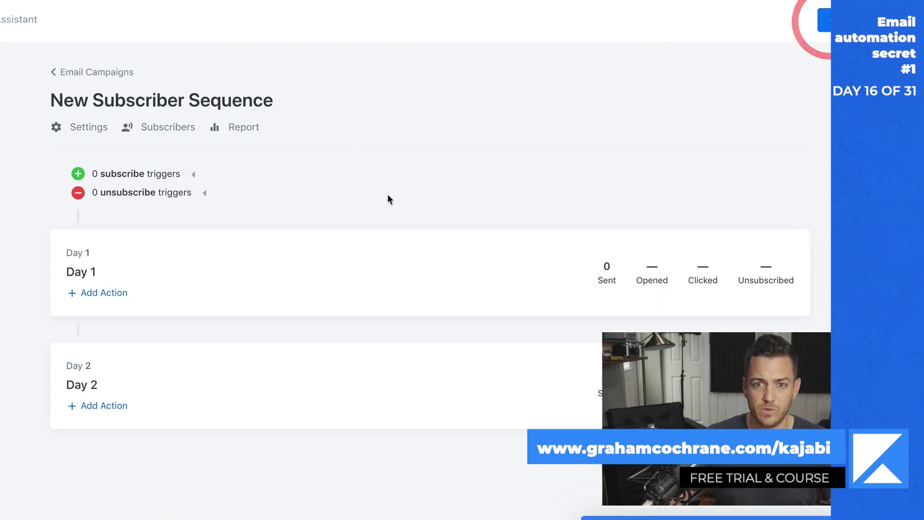
click(286, 255)
text(Day 3)
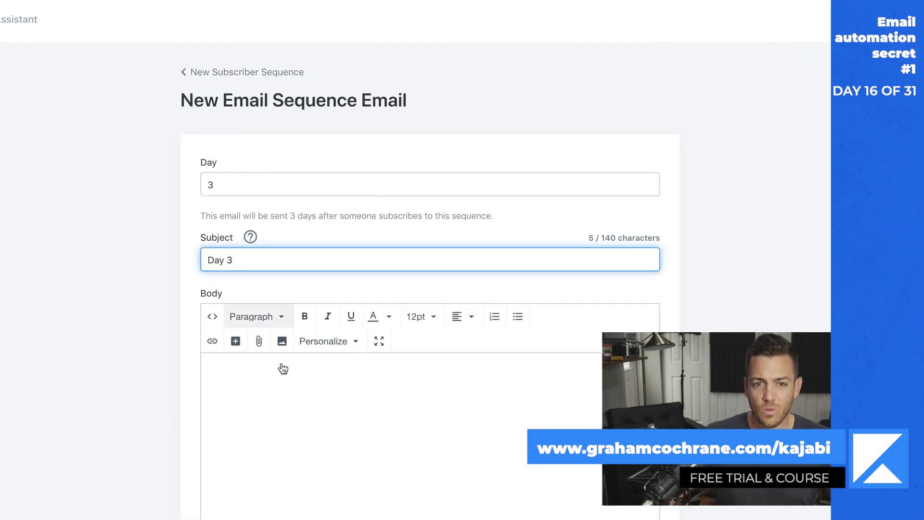
click(298, 416)
text(Day 3)
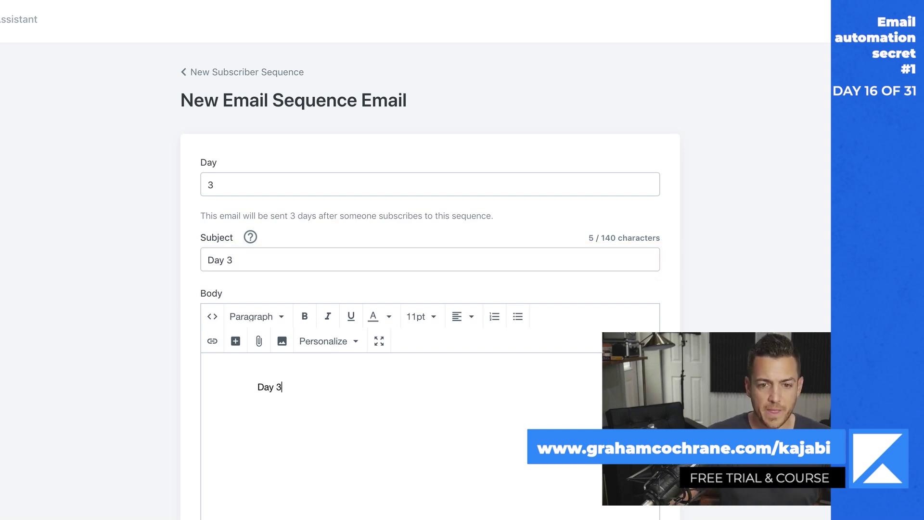
scroll(630, 505, down, 5)
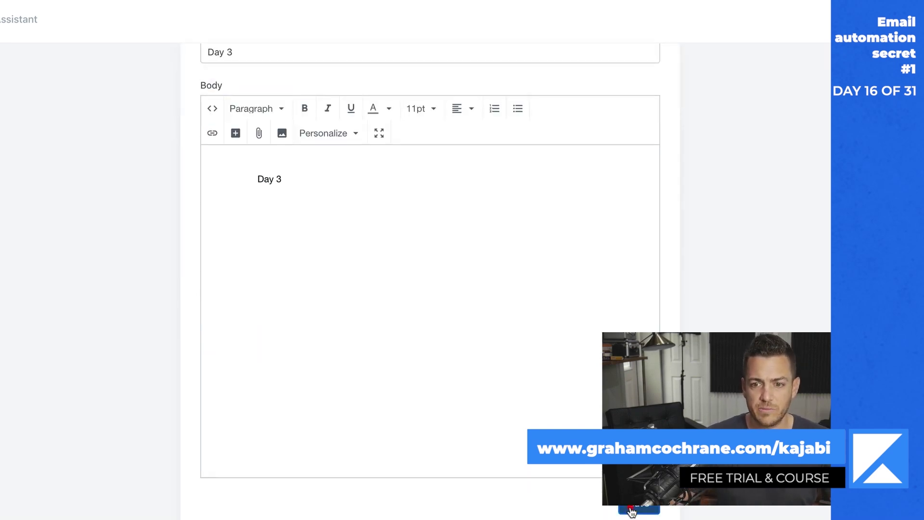
click(631, 509)
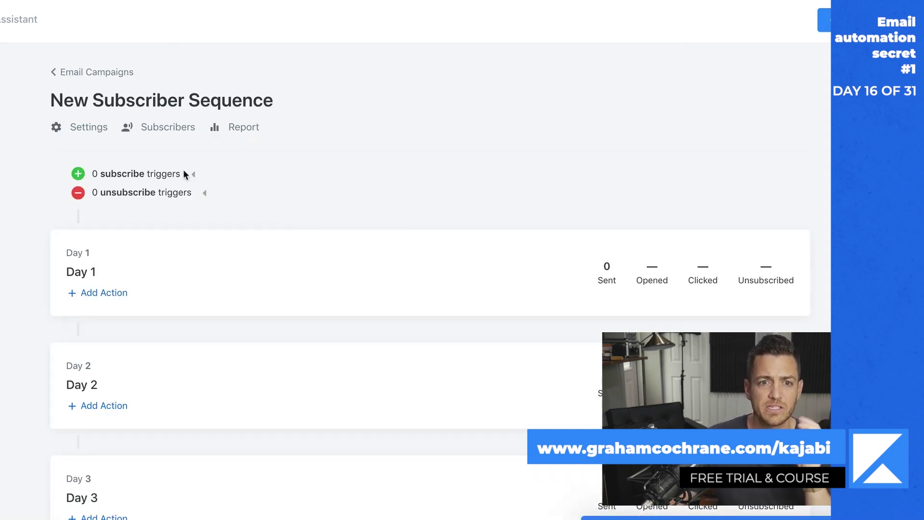
Add a subscribe trigger for submissions of the 5 Pound Cheat Sheet OPT IN form.
click(195, 175)
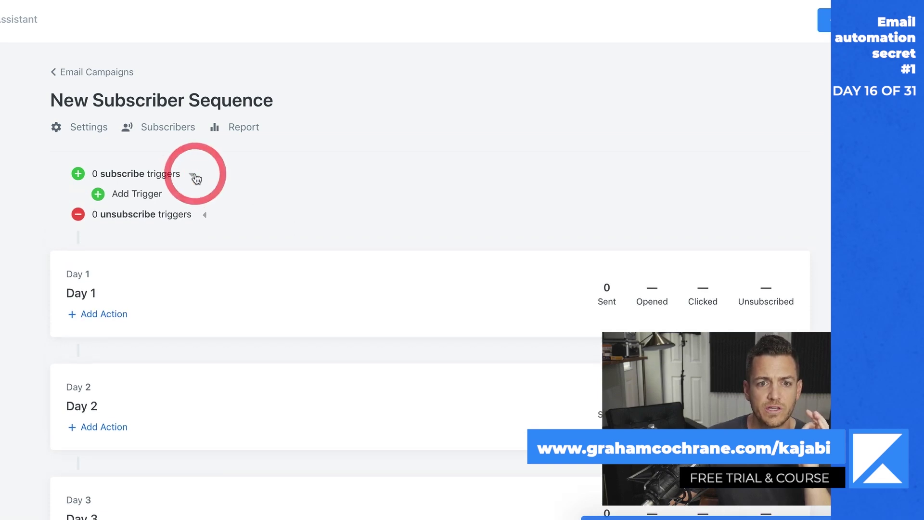
click(140, 193)
click(302, 172)
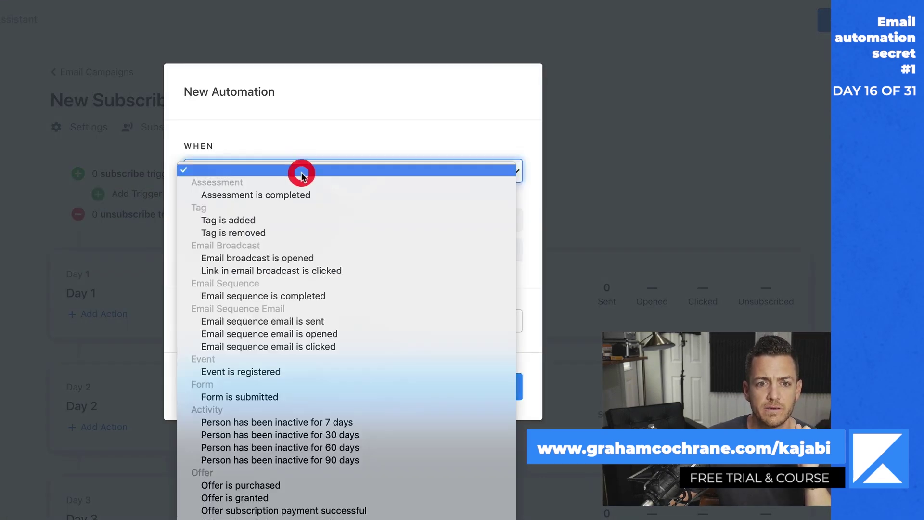
click(298, 398)
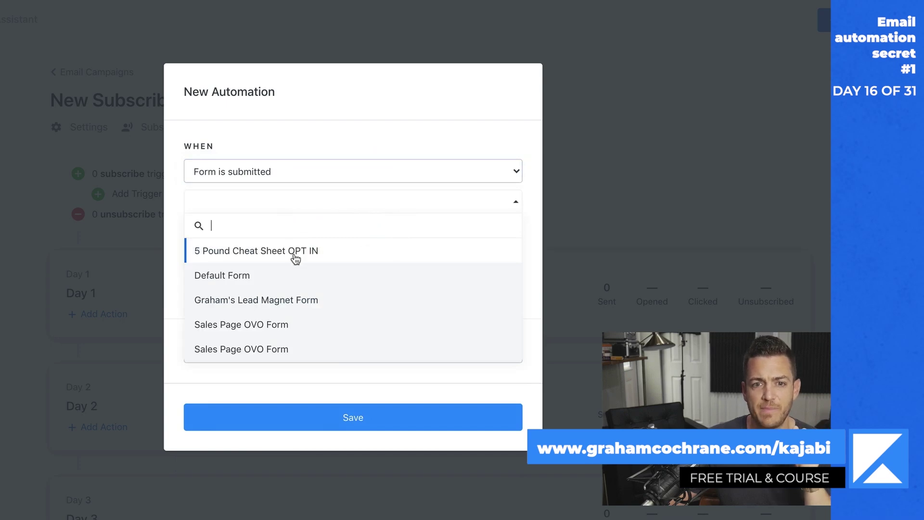
click(298, 257)
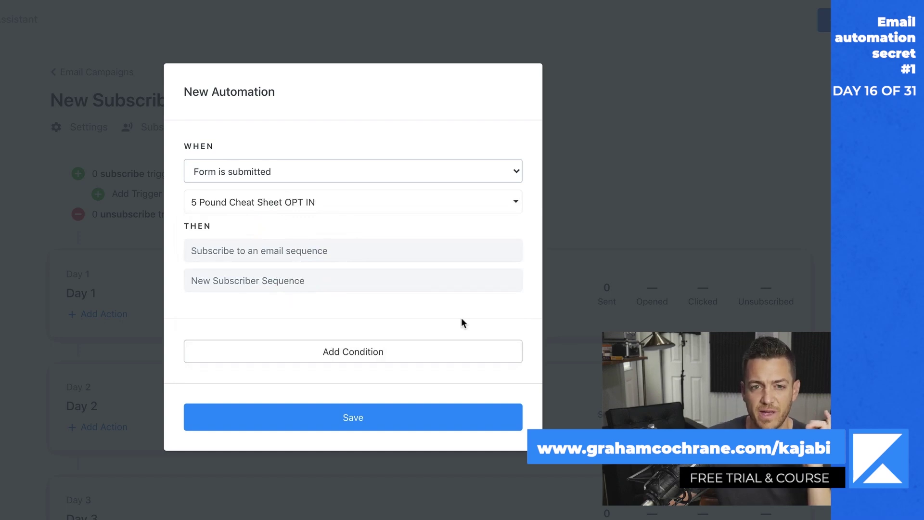
click(419, 420)
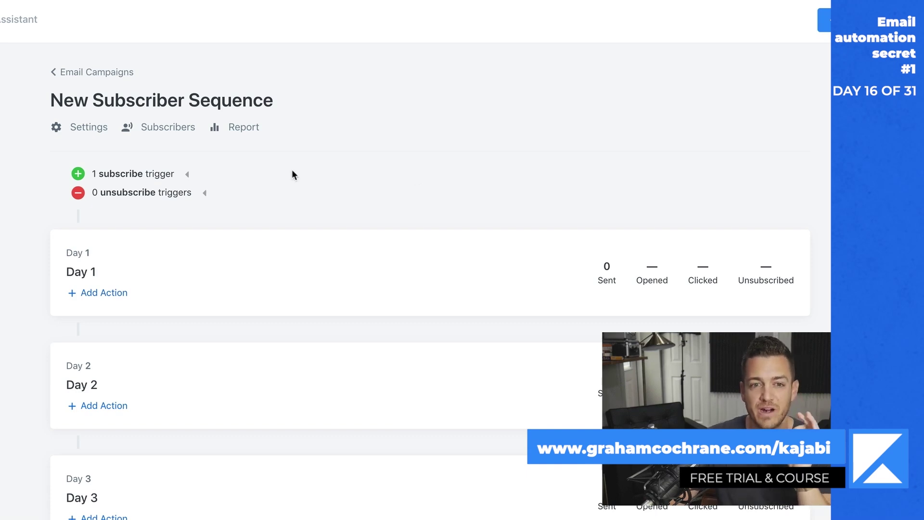
click(87, 129)
Add a completion automation that applies a newly created 'Completed New Subscriber Sequence' tag.
scroll(598, 180, down, 5)
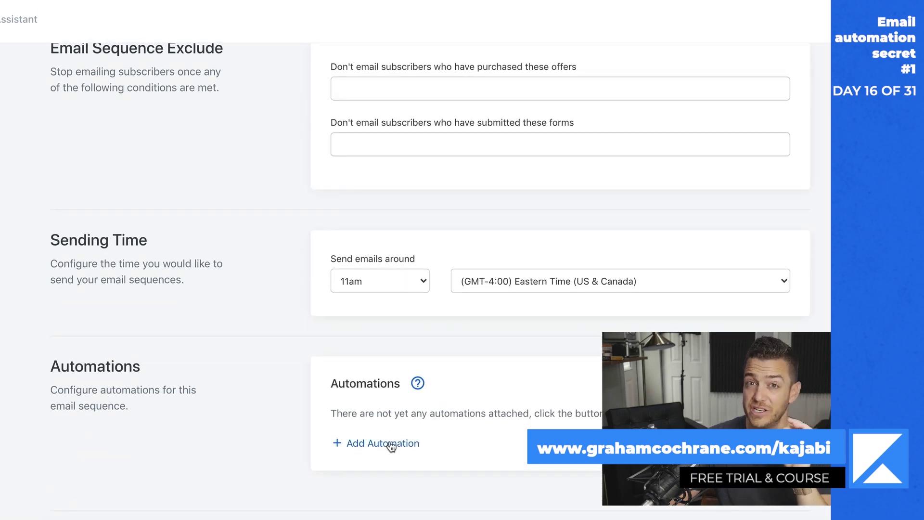
click(391, 444)
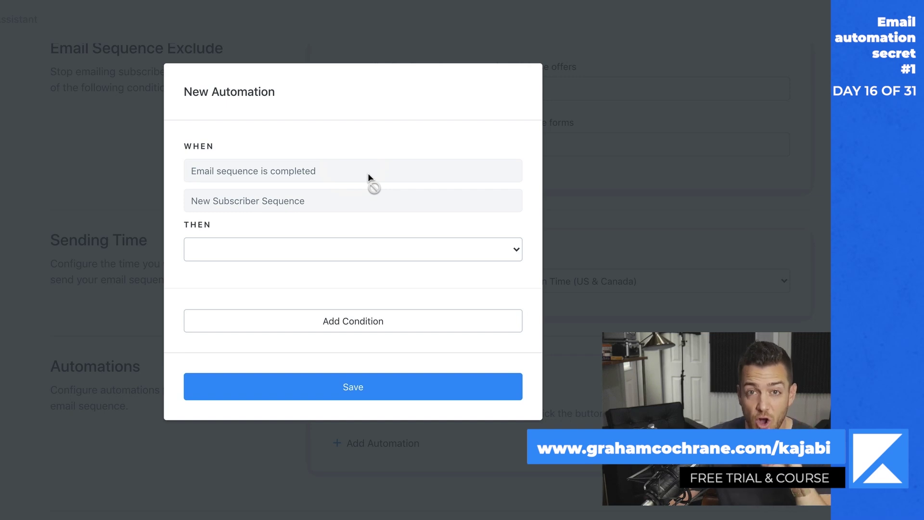
click(342, 249)
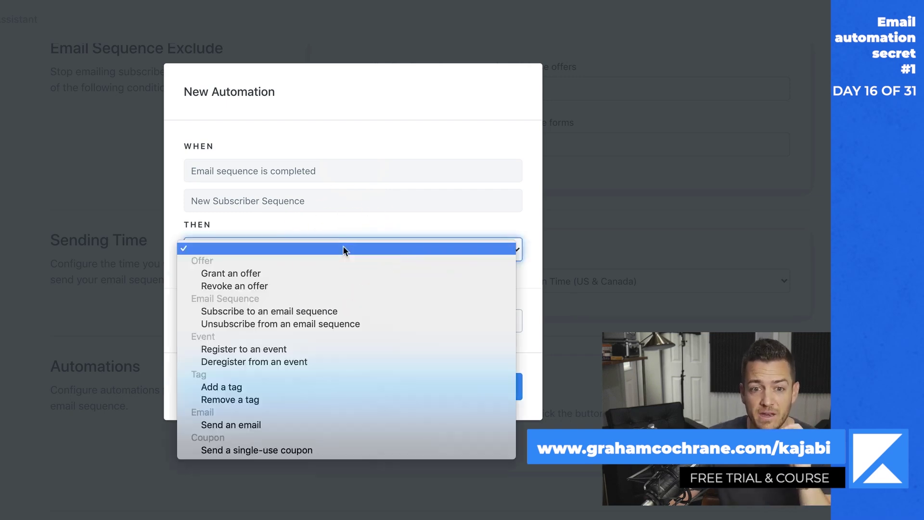
click(276, 386)
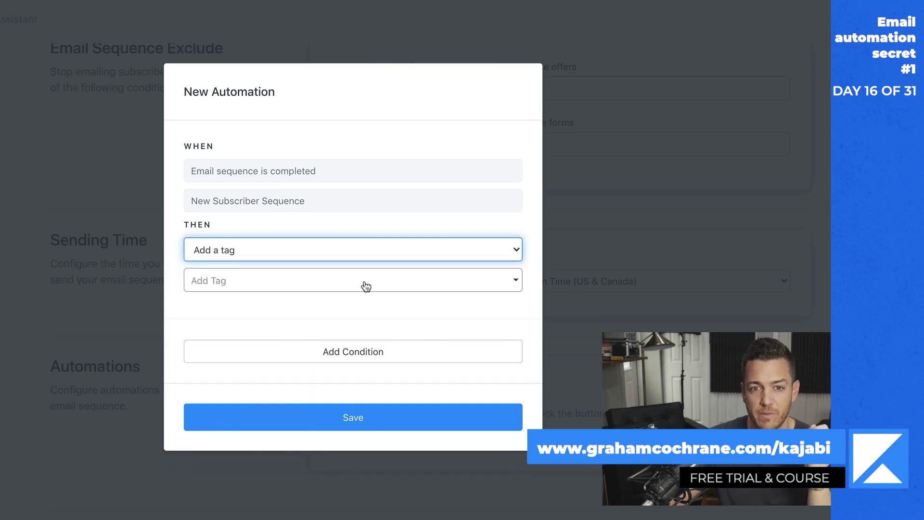
click(366, 286)
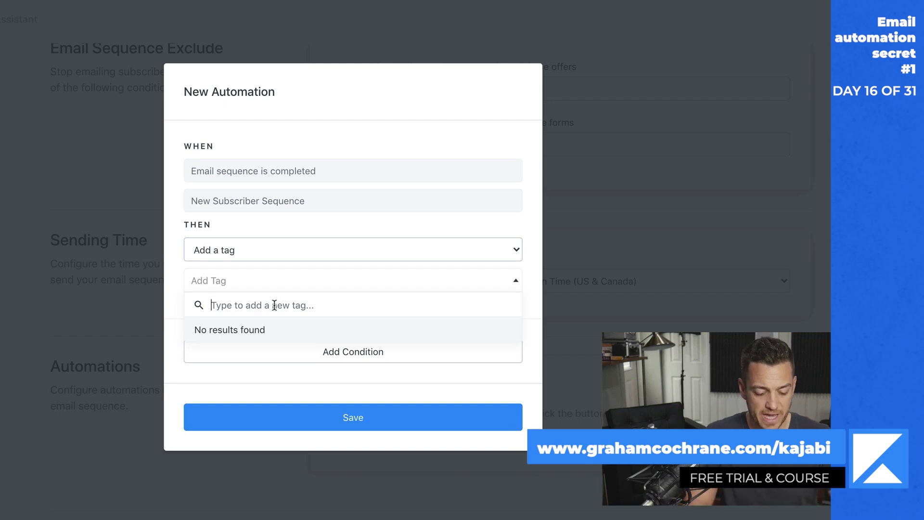
text(Comp)
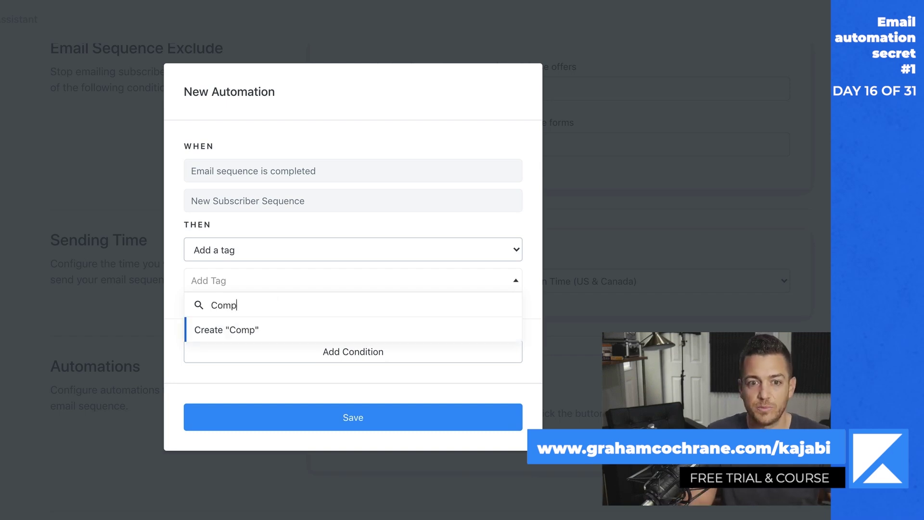
text(leted New Subes)
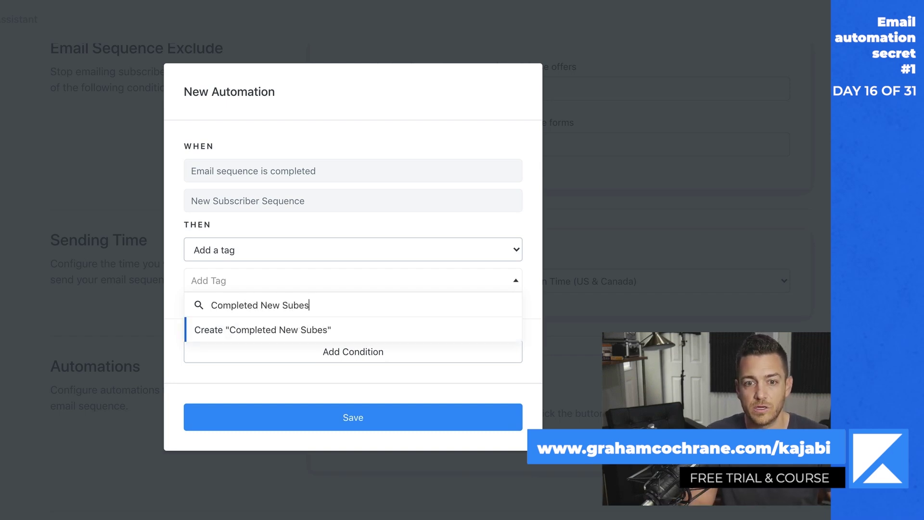
key(BackSpace)
key(BackSpace)
text(scriber Sequen)
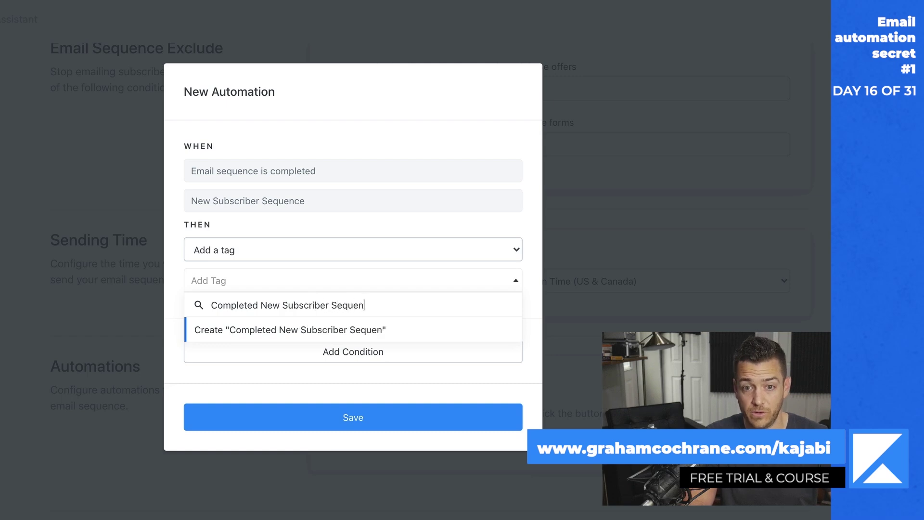
text(ce)
click(382, 330)
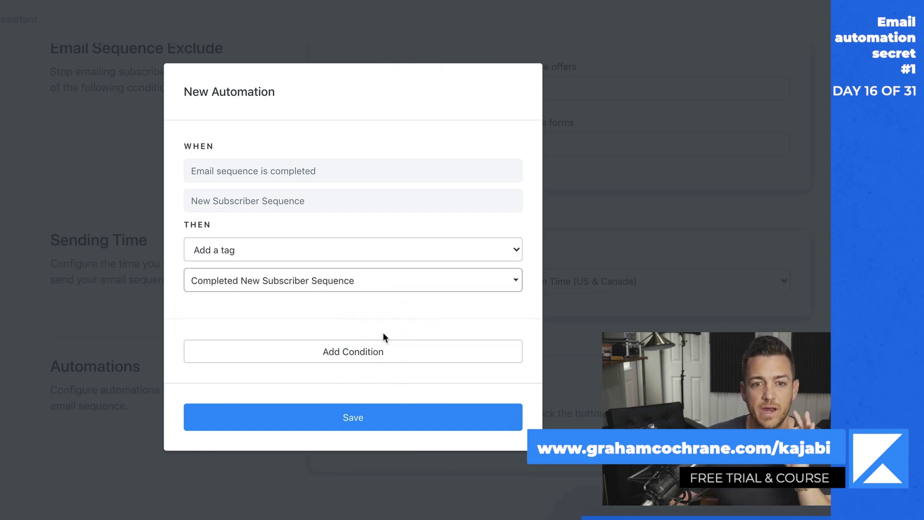
click(382, 419)
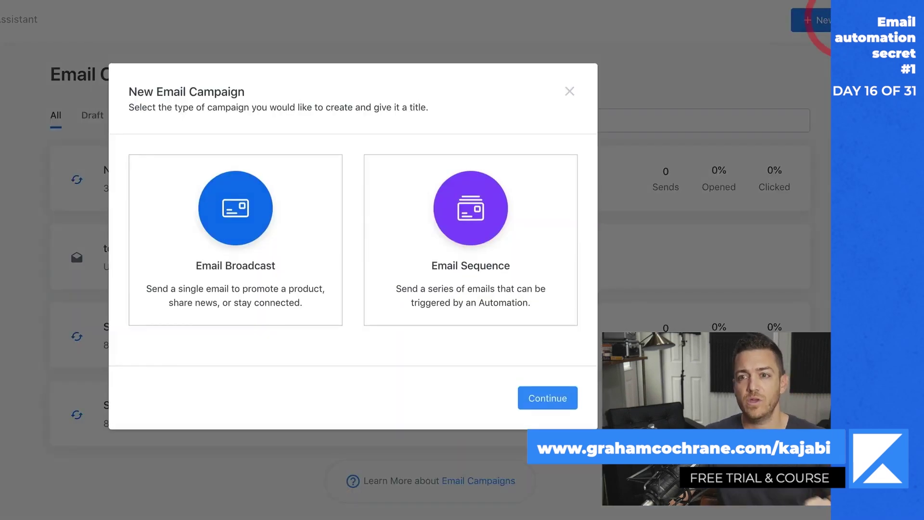
Create a classic-editor email broadcast with the internal title 'New Video'.
click(268, 203)
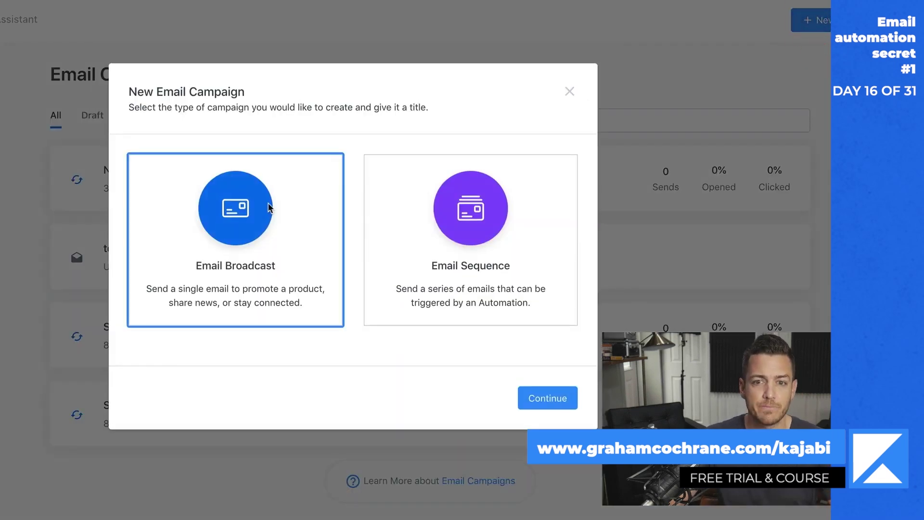
click(548, 399)
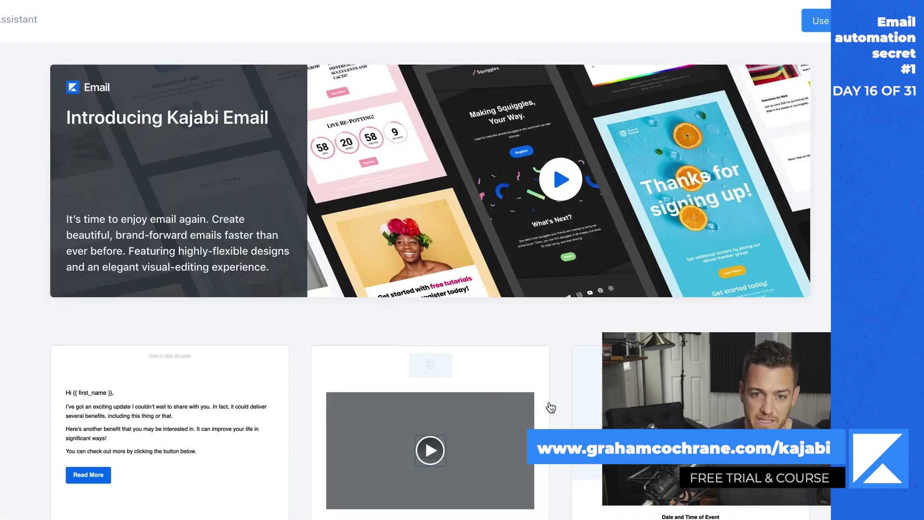
click(815, 21)
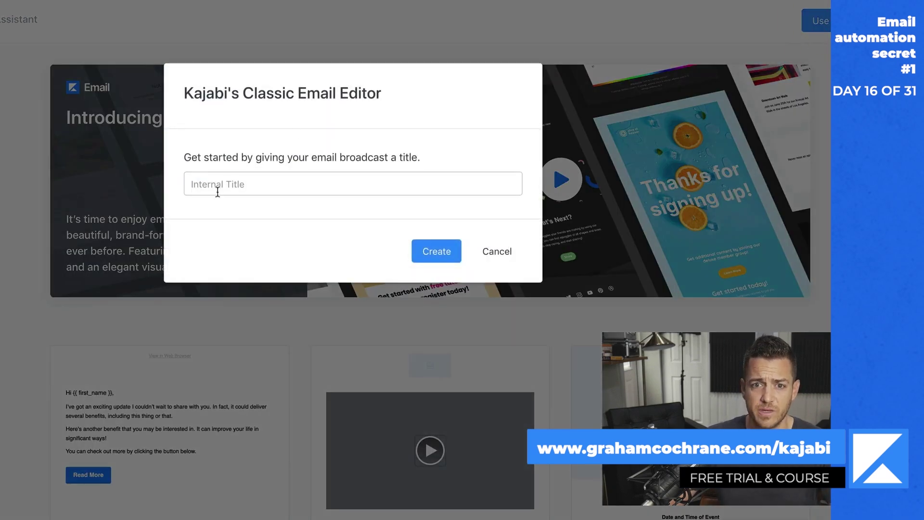
click(217, 187)
text(New )
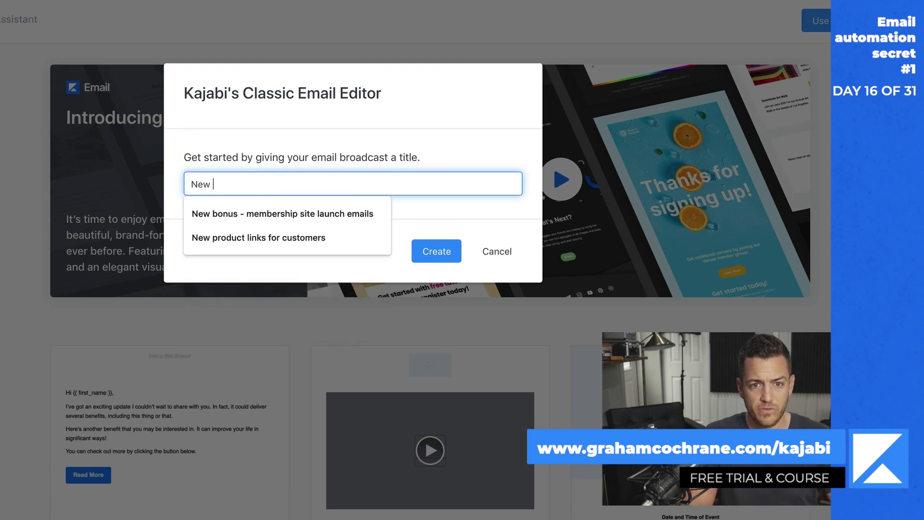
text(Video)
click(423, 251)
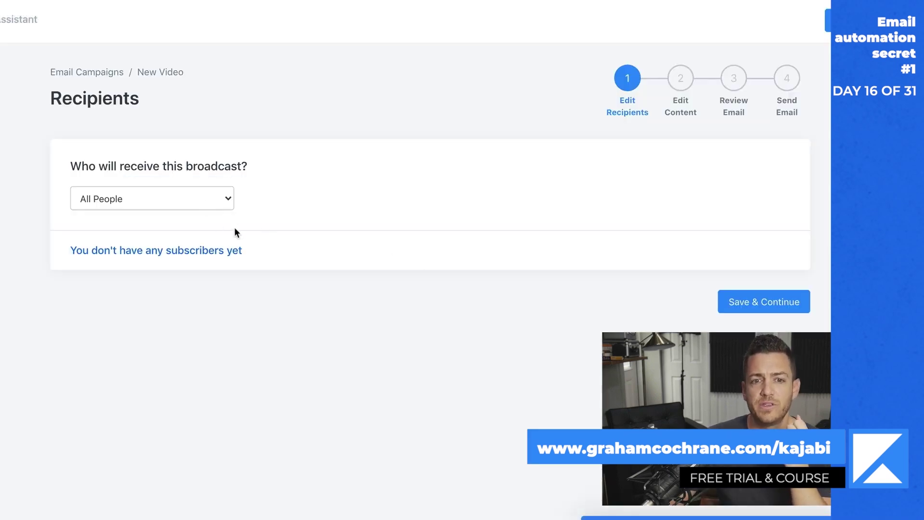
Filter recipients to a custom segment having the 'Completed New Subscriber Sequence' tag.
click(221, 199)
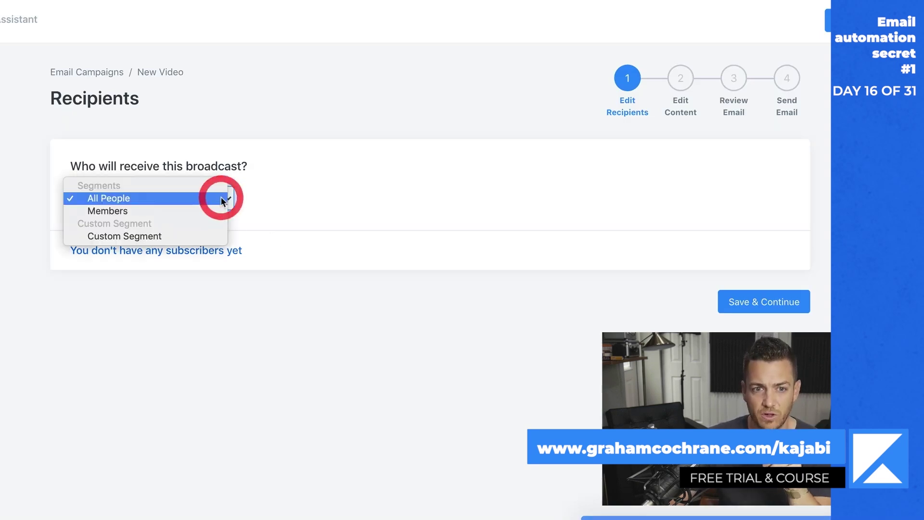
click(203, 233)
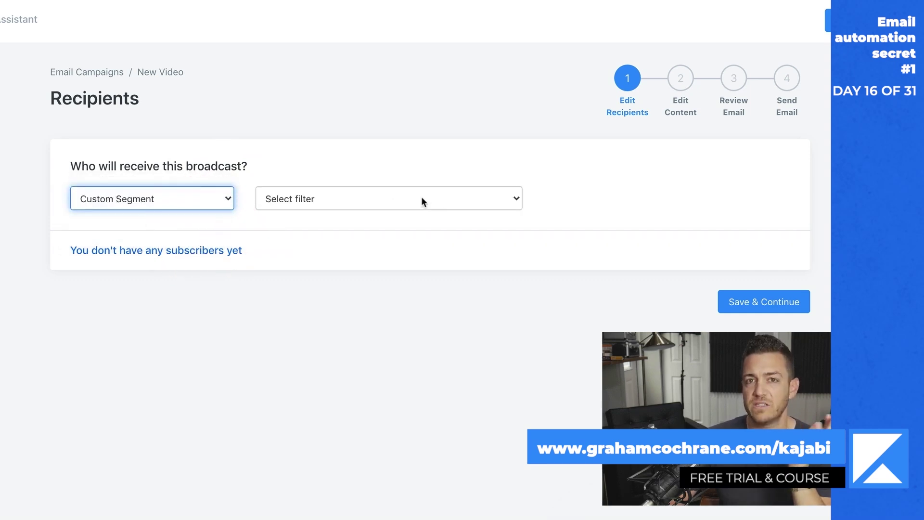
click(422, 199)
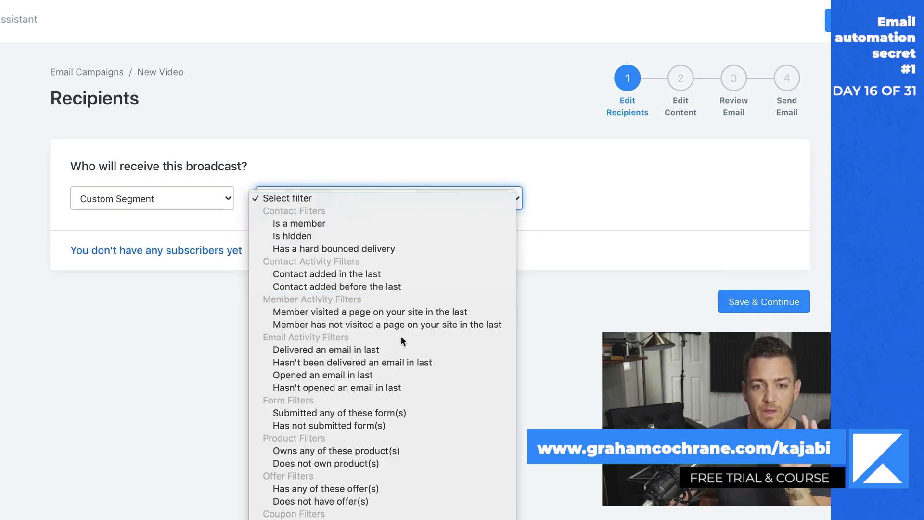
scroll(404, 414, down, 5)
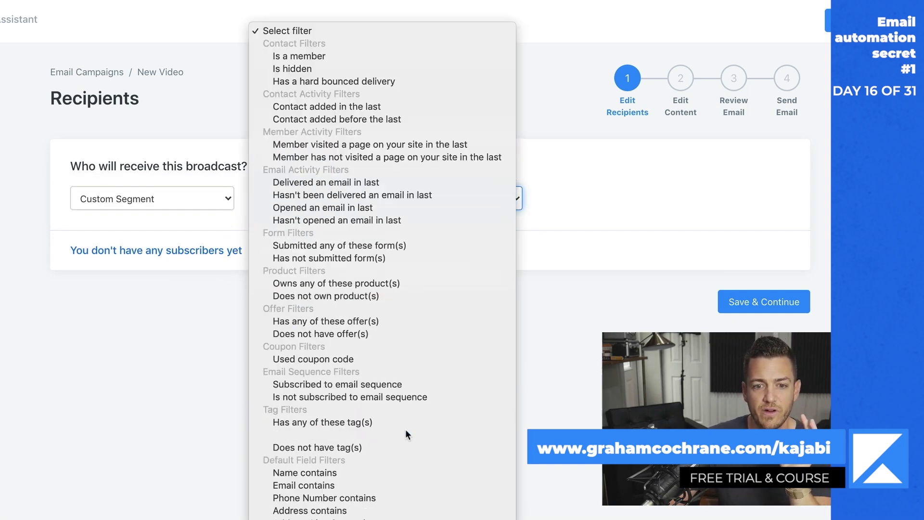
click(371, 415)
click(567, 204)
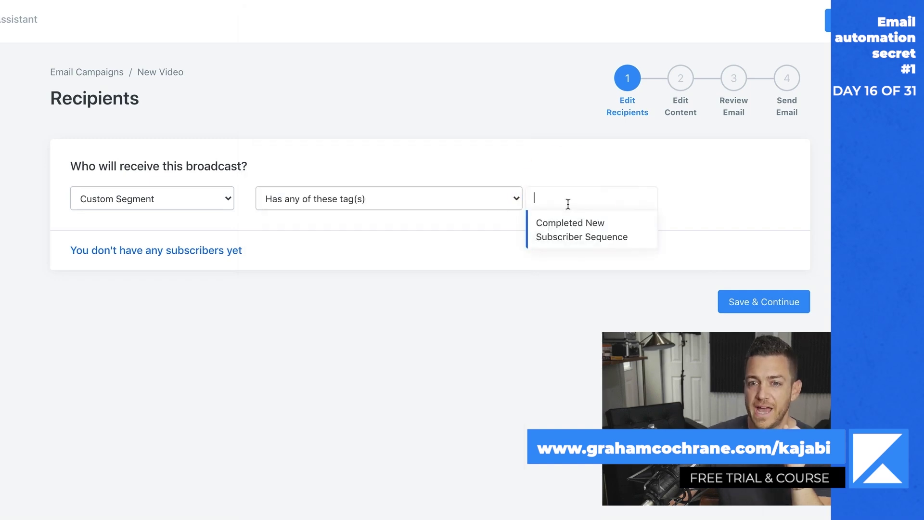
click(571, 230)
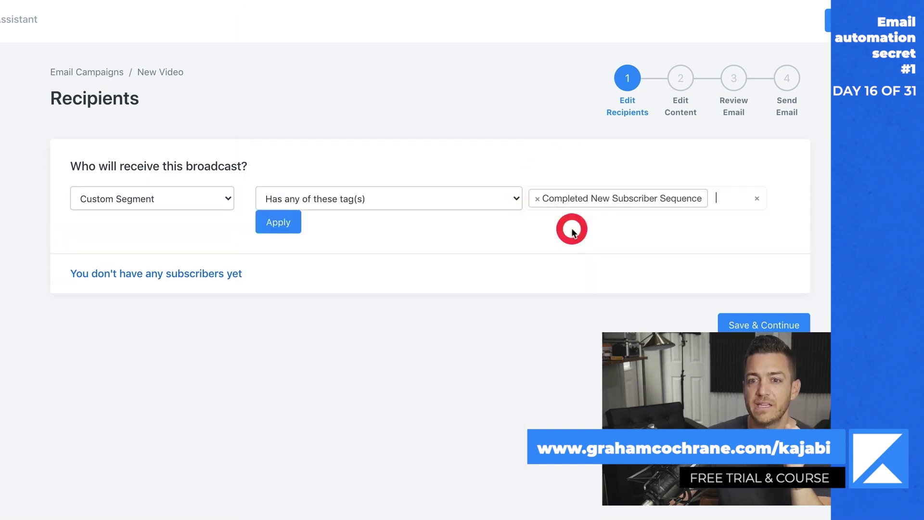
click(288, 225)
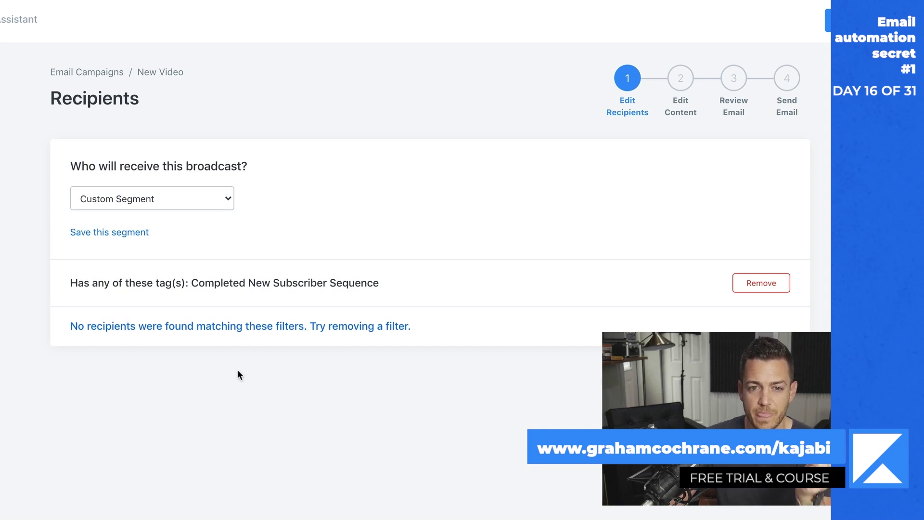
Save that filter as a segment titled 'Completed New Subscriber Sequence'.
click(114, 234)
click(226, 176)
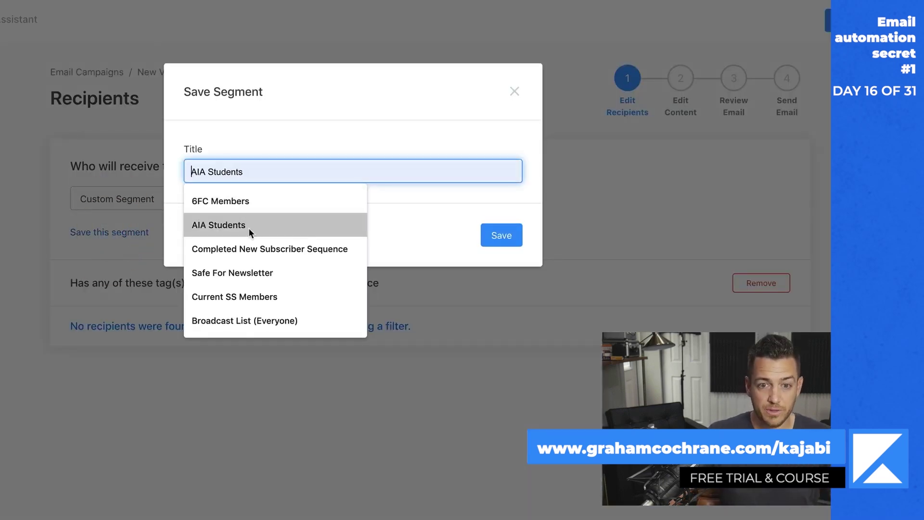
click(258, 246)
click(494, 237)
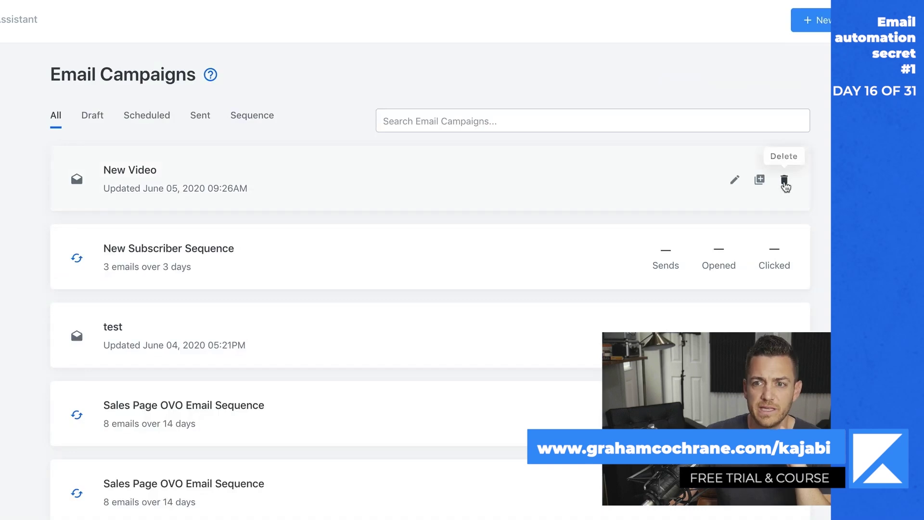
Delete the New Video broadcast and recreate it in the classic editor titled 'New Video'.
click(785, 181)
click(513, 222)
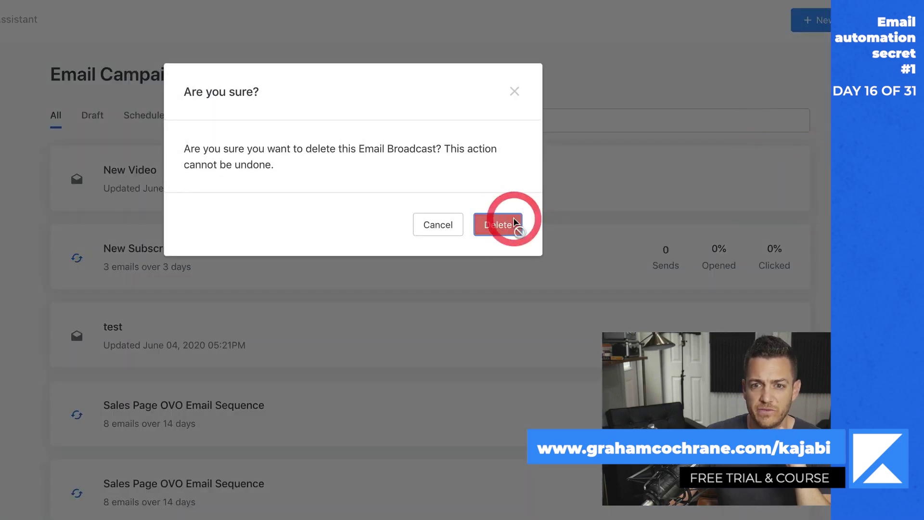
click(805, 20)
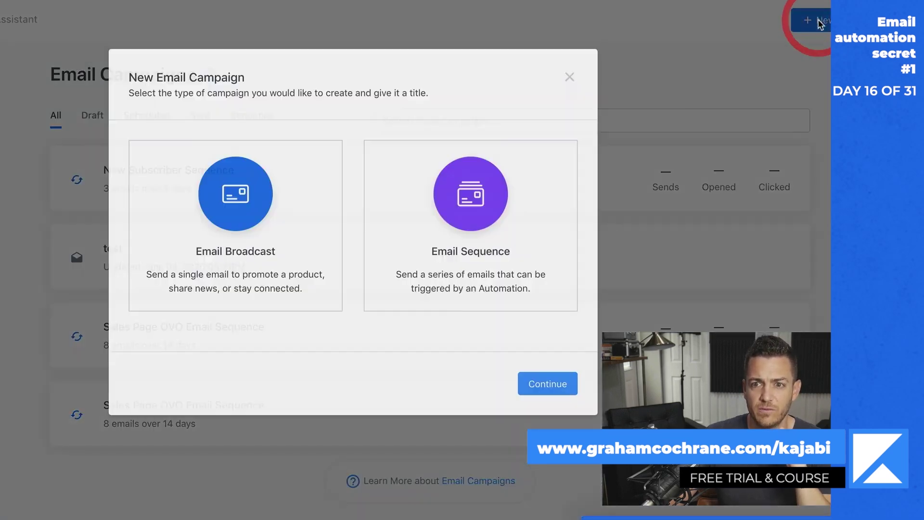
click(288, 251)
click(548, 397)
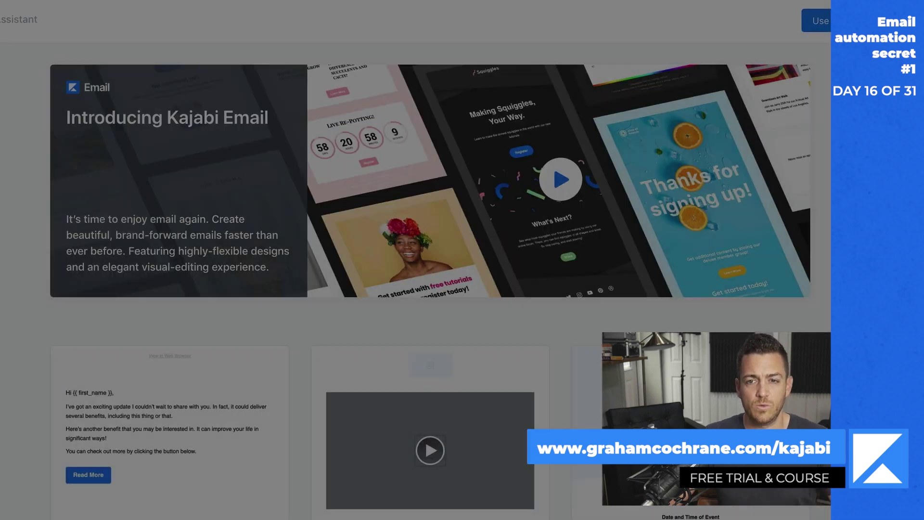
click(406, 176)
text(New Video)
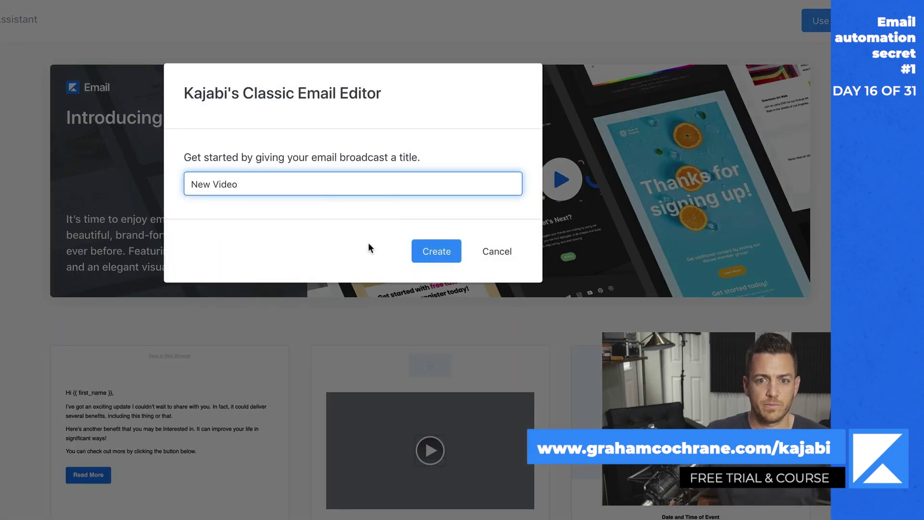
click(436, 251)
click(203, 198)
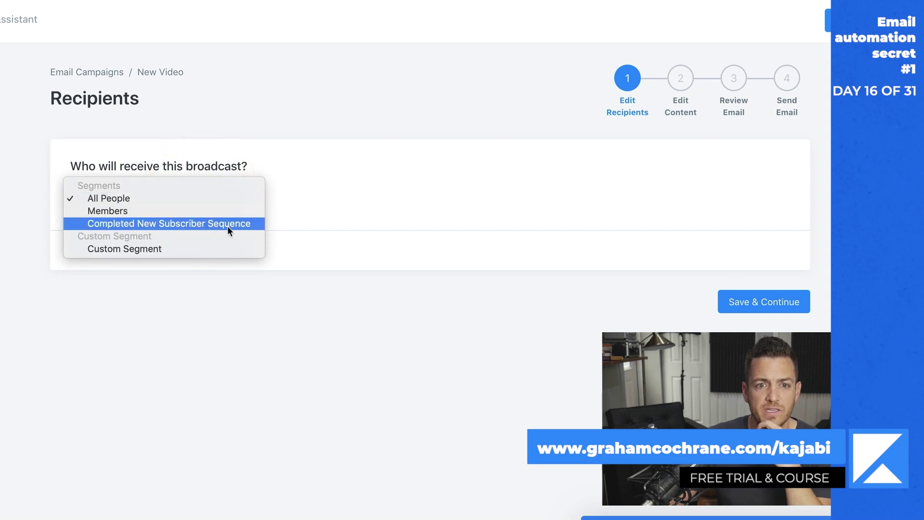
Pick the saved 'Completed New Subscriber Sequence' segment as the broadcast's recipients.
click(256, 228)
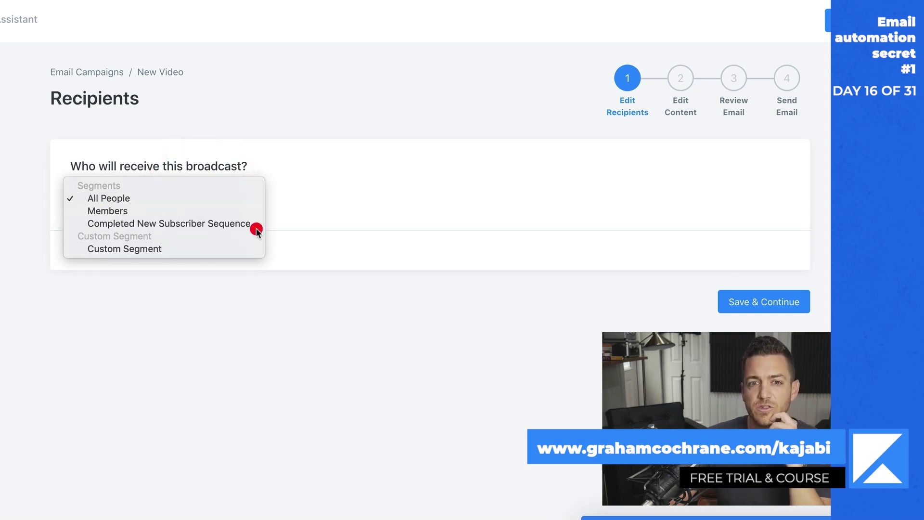